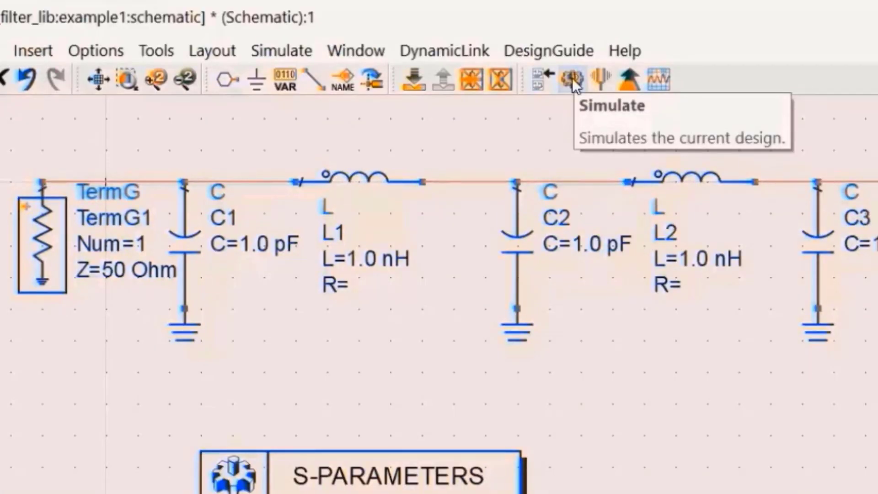
Run the filter's S-parameter simulation to open an empty data display for example1.
left_click(572, 80)
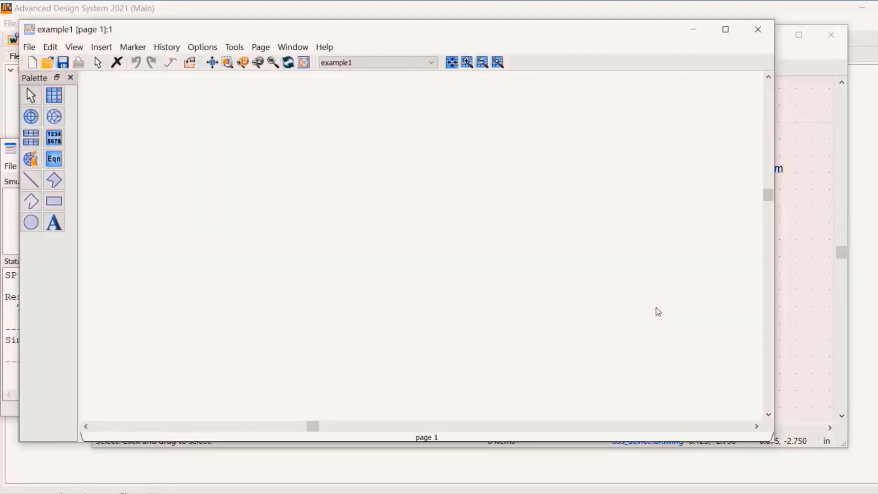
Place a rectangular plot on the page and enlarge its trace dialog to show all variables.
left_click(54, 95)
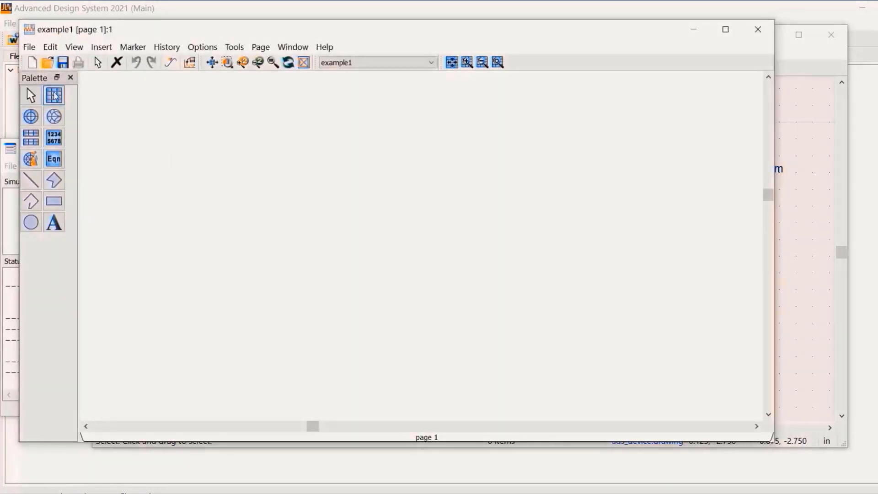
left_click(153, 114)
left_click_drag(533, 247, 731, 268)
left_click_drag(252, 219, 117, 219)
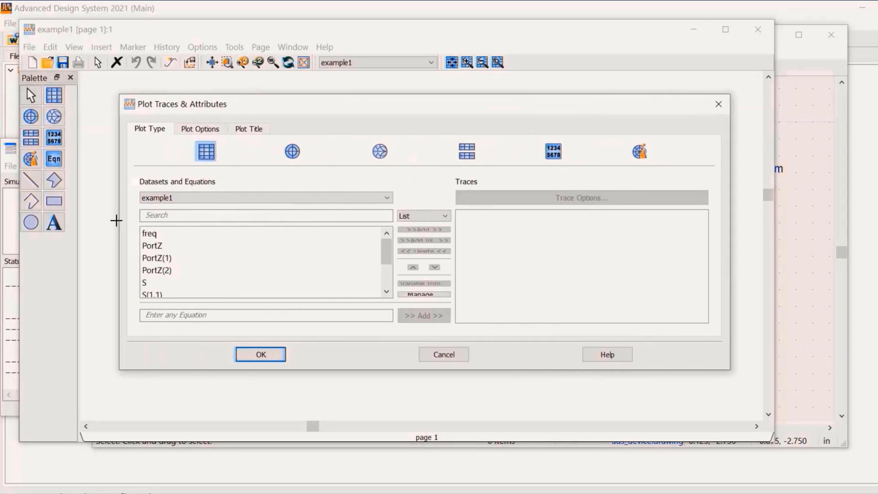
left_click_drag(423, 369, 423, 454)
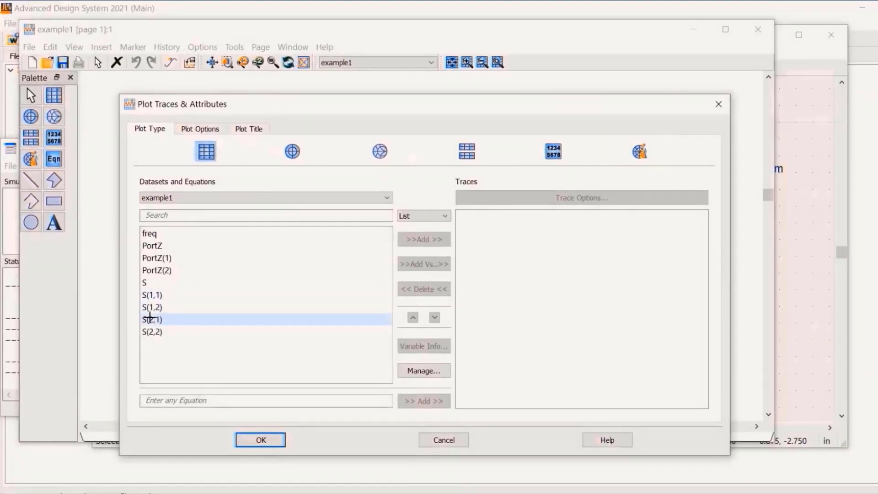
Add S(2,1) and S(1,1) as dB traces and draw the plot.
left_click(149, 316)
left_click(423, 239)
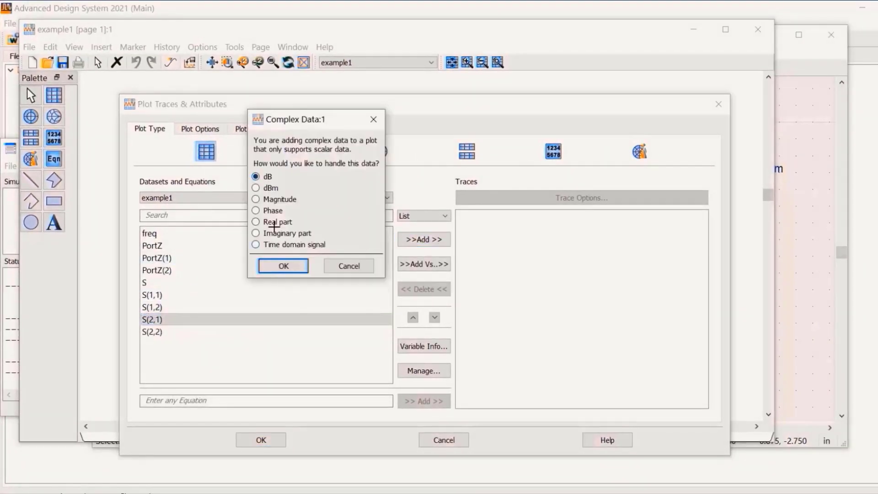
left_click(284, 265)
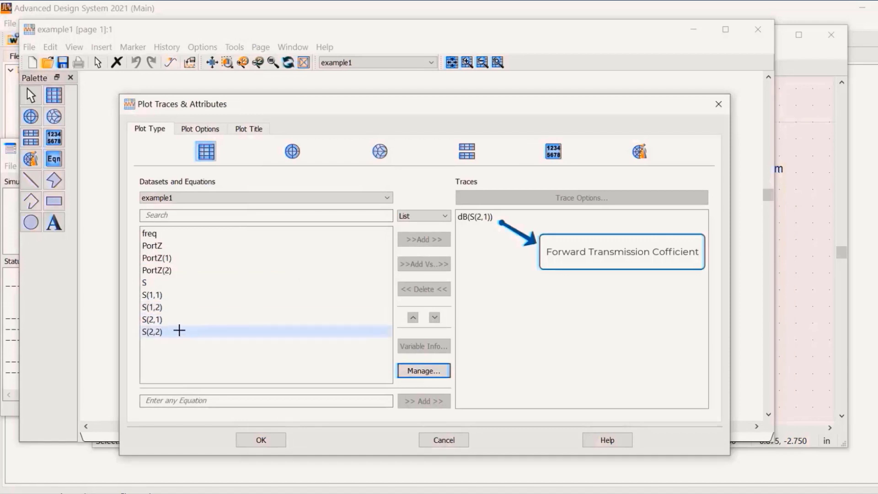
left_click(256, 295)
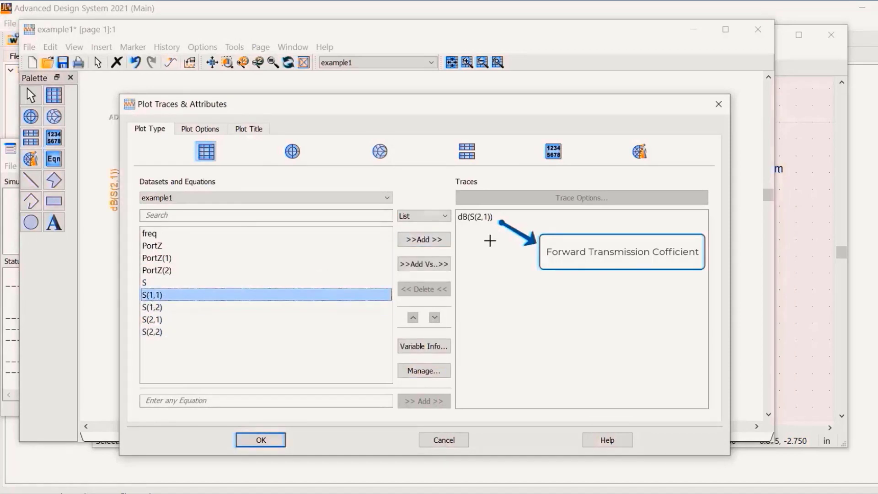
left_click(424, 239)
left_click(293, 268)
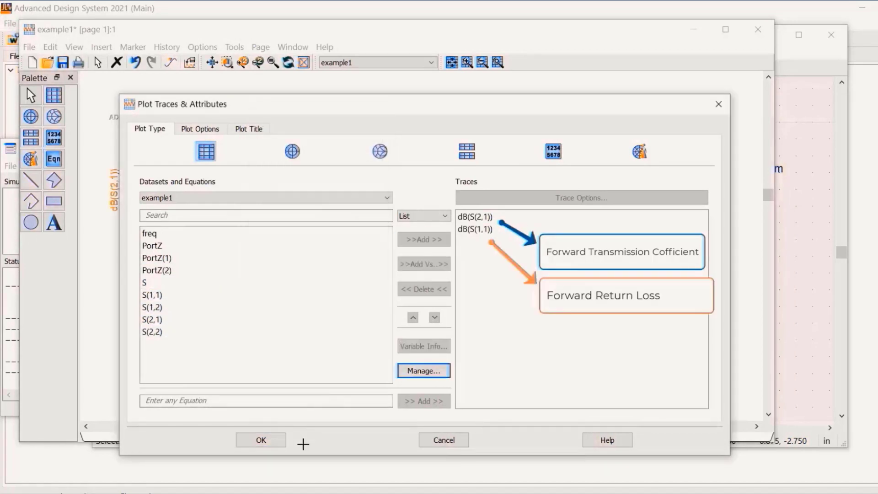
left_click(261, 440)
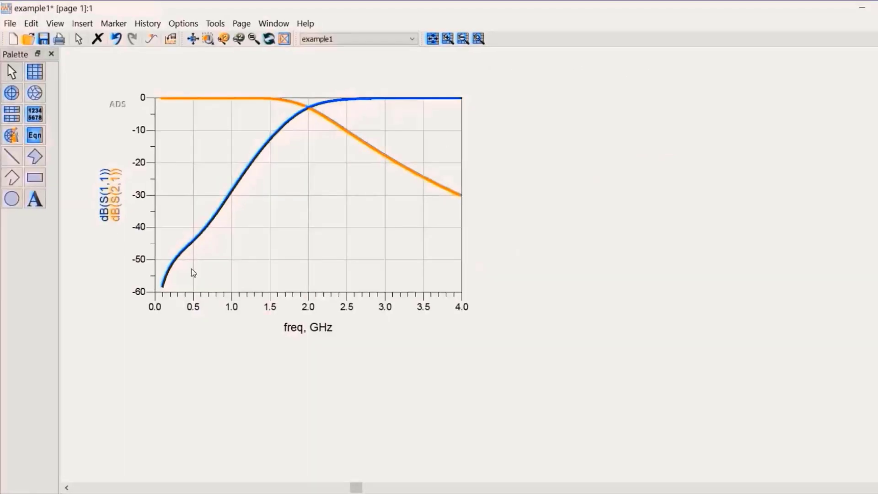
Place a Smith chart right of the graph showing S(1,1).
left_click(37, 96)
left_click(563, 91)
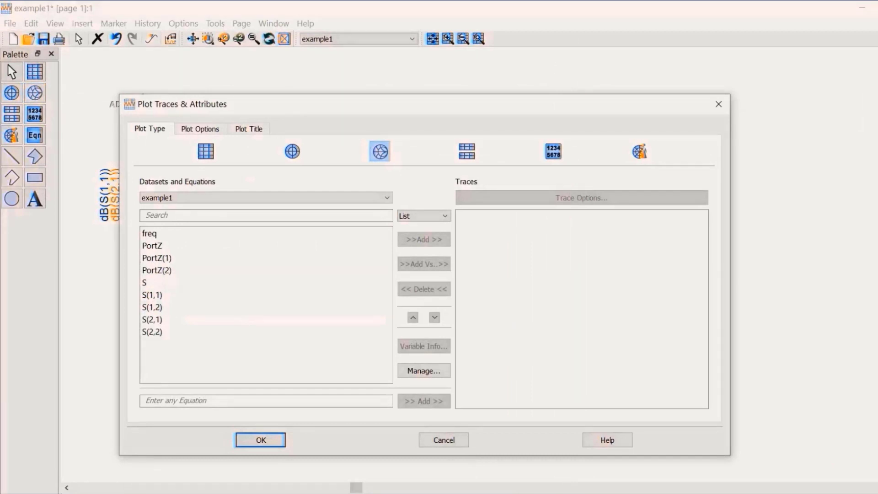
double_click(154, 294)
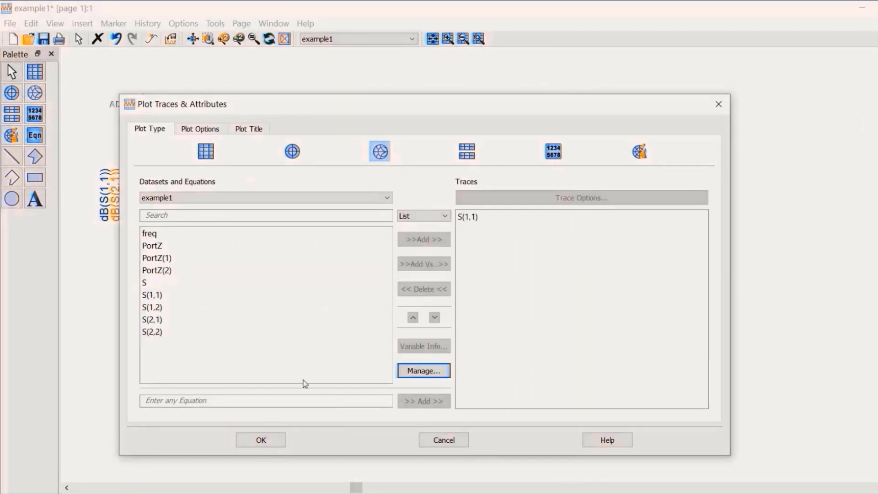
left_click(260, 440)
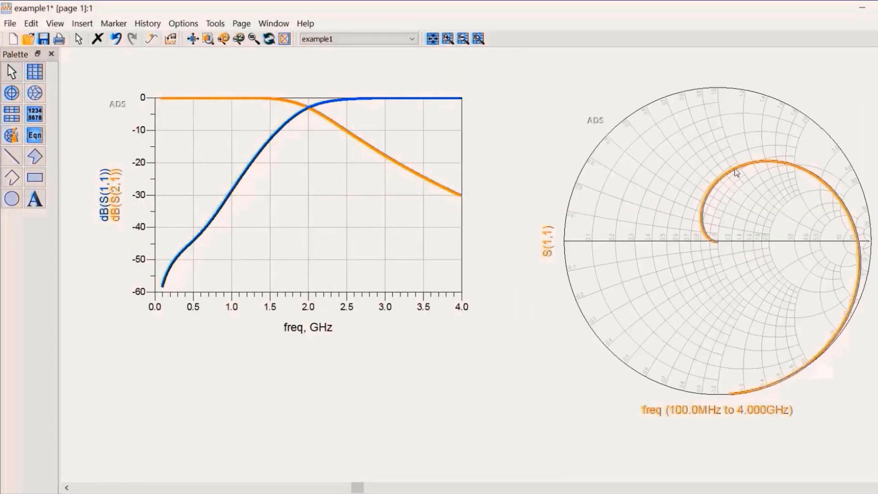
Set the Smith chart trace's line thickness to 1.
double_click(783, 163)
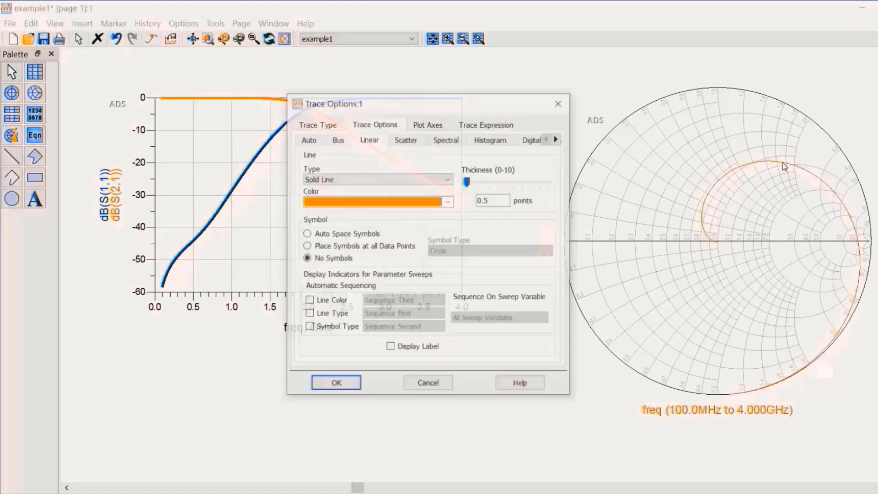
double_click(498, 199)
type("1")
left_click(336, 383)
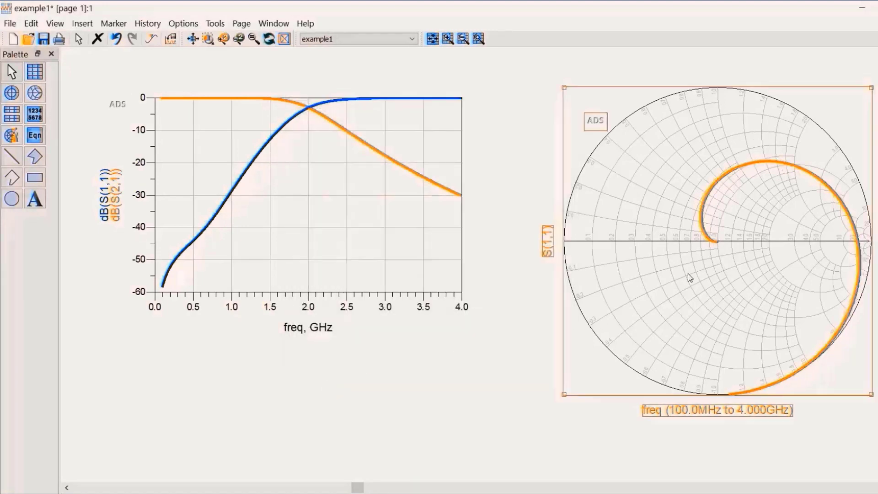
Add a list table of S(1,1) and S(2,1) right of the Smith chart.
key("shift+z")
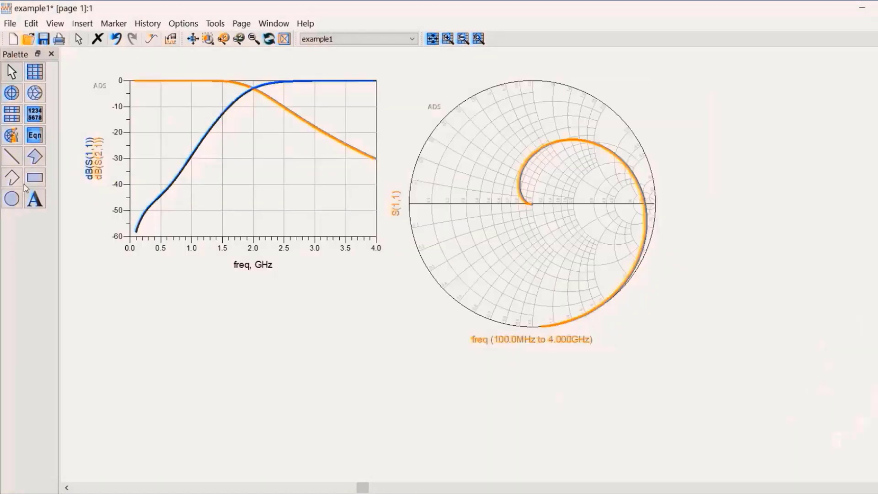
left_click(38, 118)
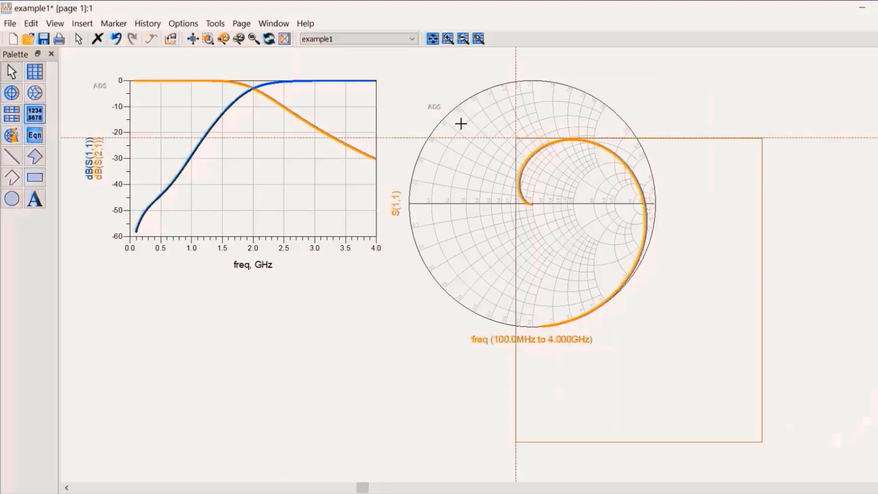
left_click(669, 79)
left_click(210, 295)
left_click(424, 239)
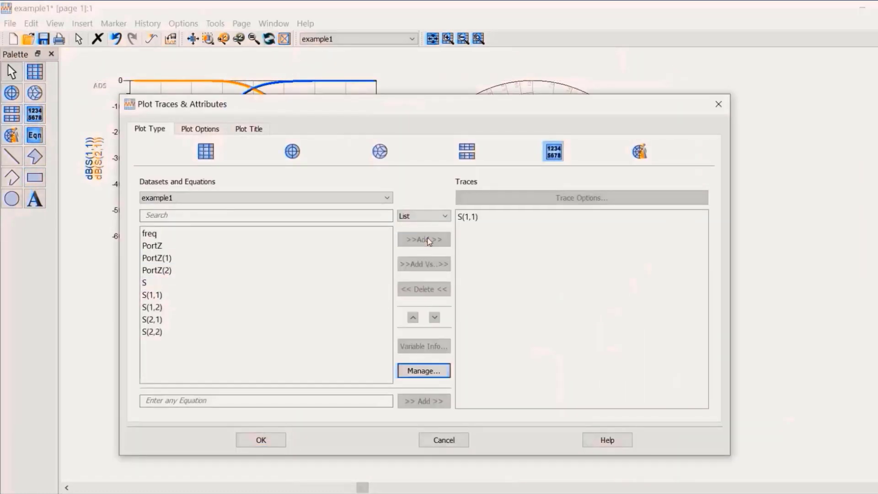
left_click(152, 319)
left_click(424, 239)
left_click(261, 440)
key("z")
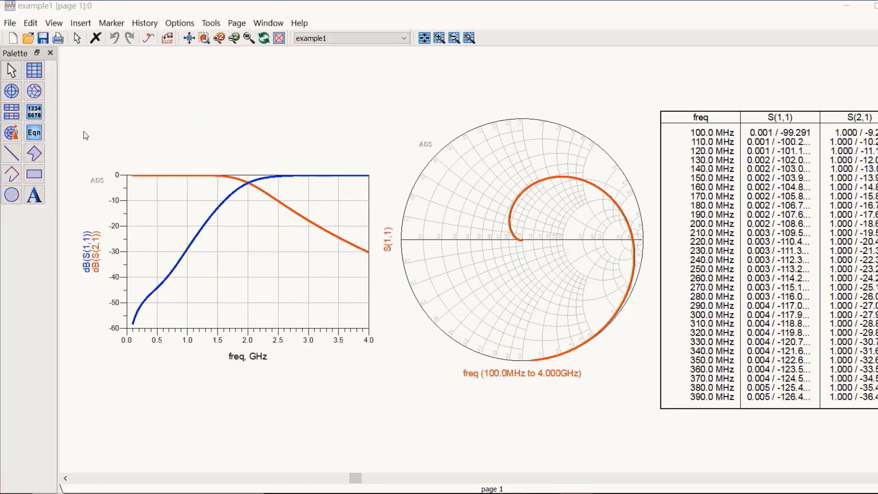